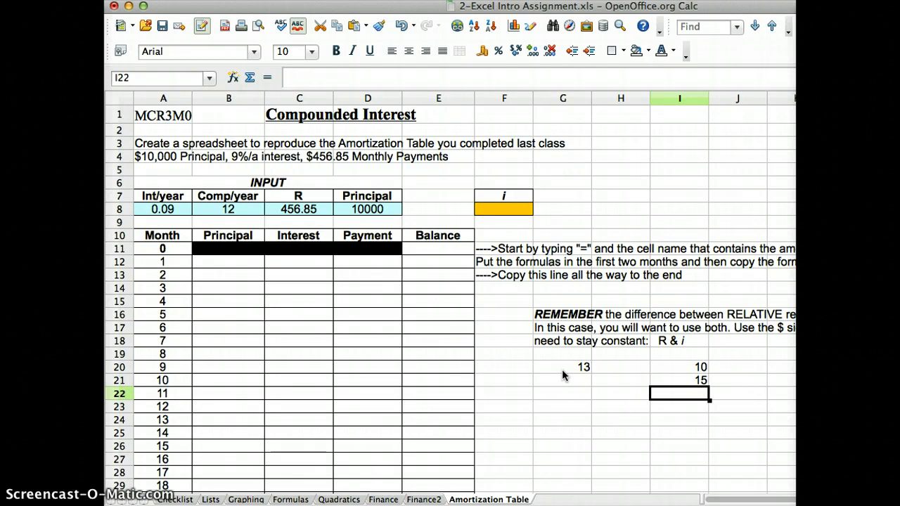
- Enter 34 in cell I22, below the 10 and 15 in column I
{"action": "type", "text": "34"}
{"action": "key", "text": "Return"}
- Enter the formula =I20*G20/100 in cell J20
{"action": "key", "text": "Up"}
{"action": "key", "text": "Up"}
{"action": "key", "text": "Up"}
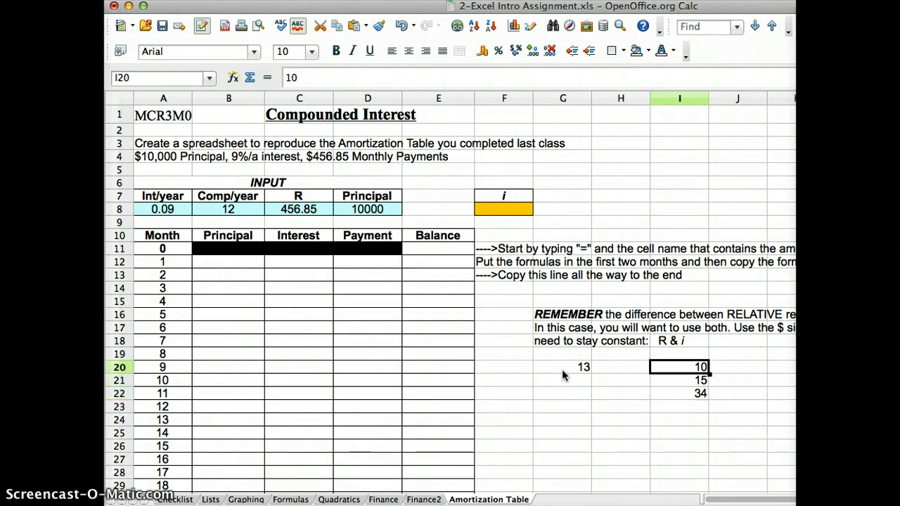
{"action": "key", "text": "Right"}
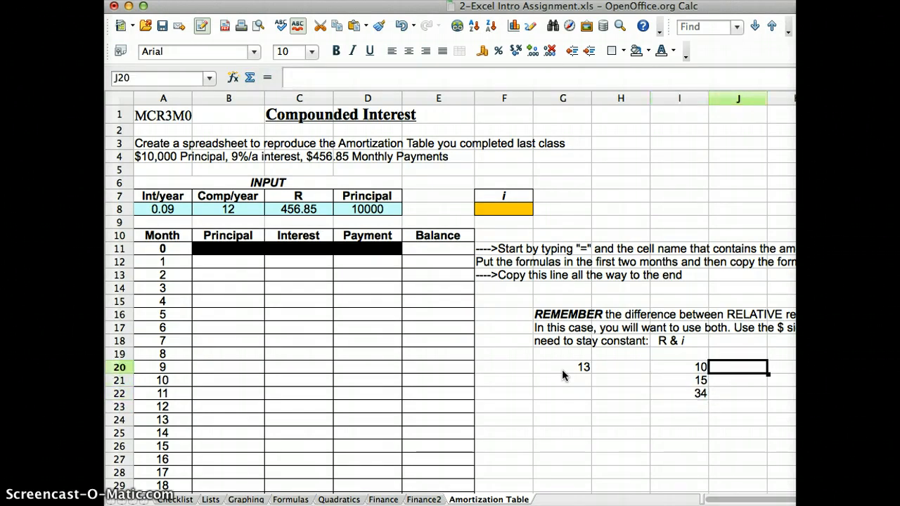
{"action": "type", "text": "="}
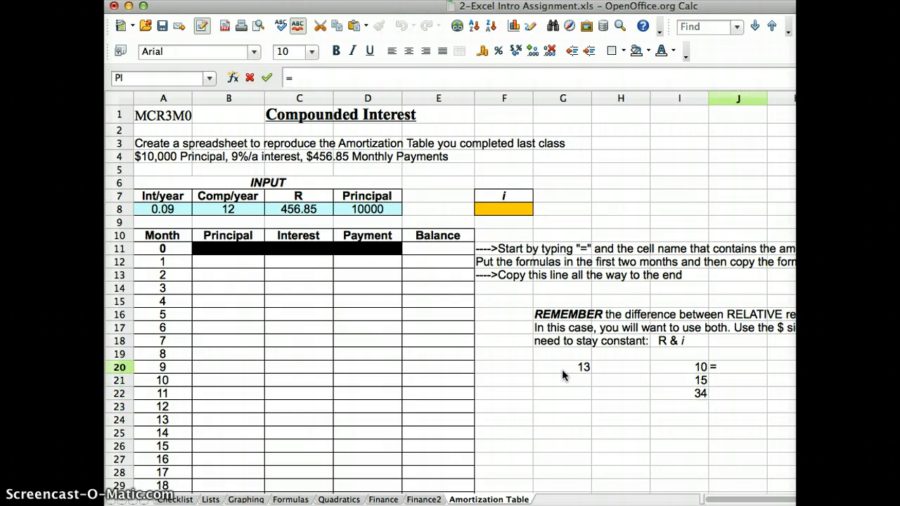
{"action": "key", "text": "Left"}
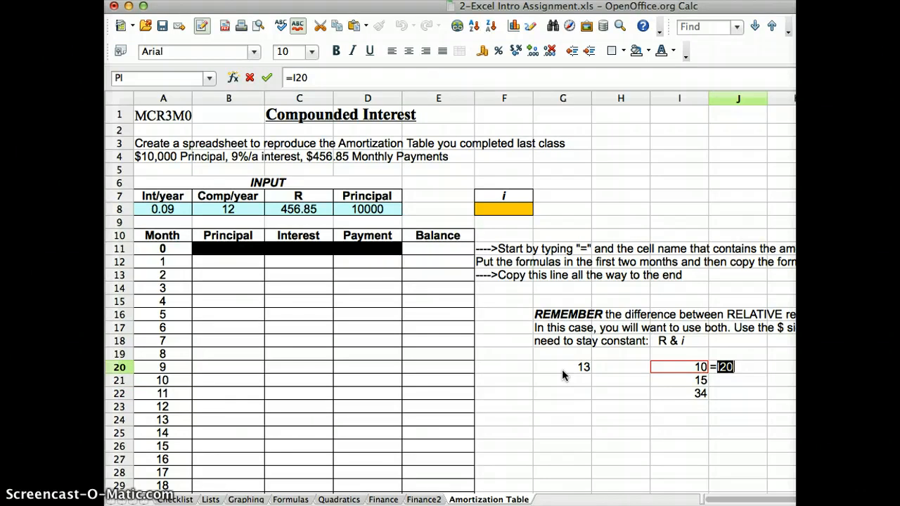
{"action": "type", "text": "*"}
{"action": "key", "text": "Left"}
{"action": "key", "text": "Left"}
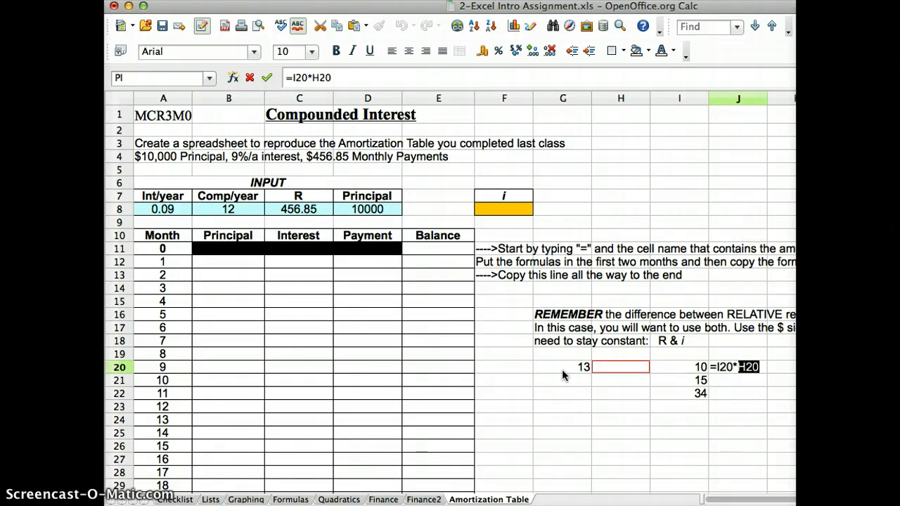
{"action": "type", "text": "/100"}
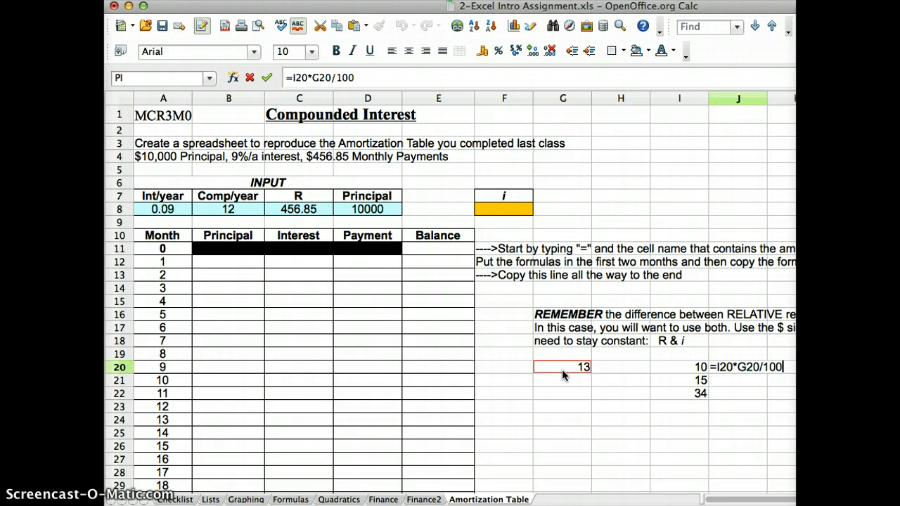
{"action": "key", "text": "Return"}
{"action": "key", "text": "Up"}
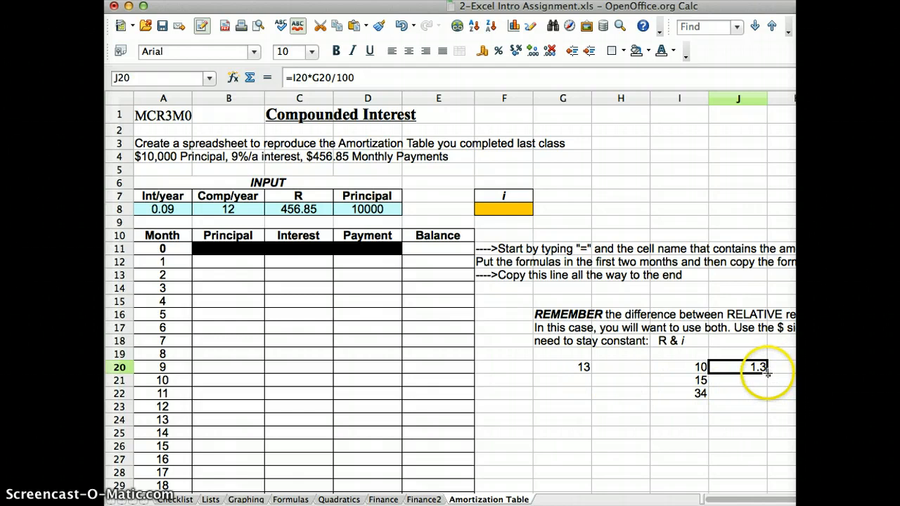
- Fill the relative-reference formula from J20 down through J22 and inspect the copied formula in J21
{"action": "left_click_drag", "start_coordinate": [767, 373], "coordinate": [768, 399]}
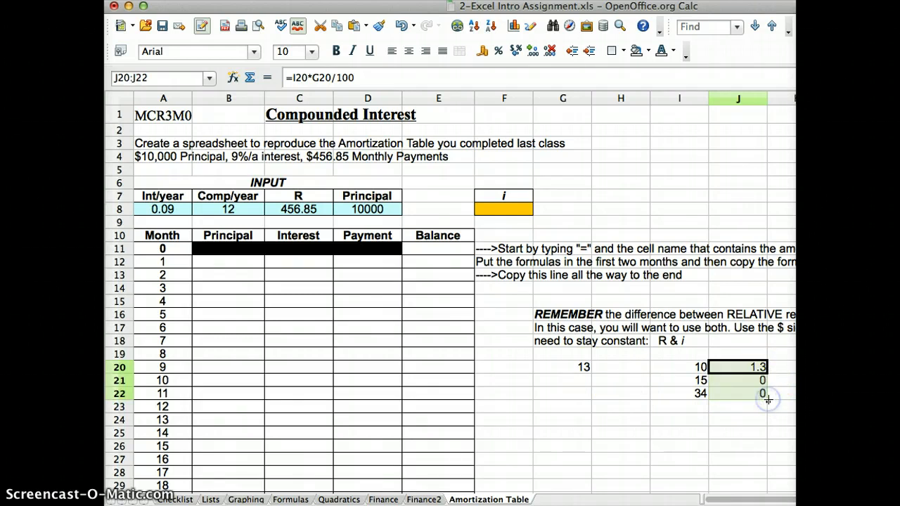
{"action": "left_click", "coordinate": [744, 378]}
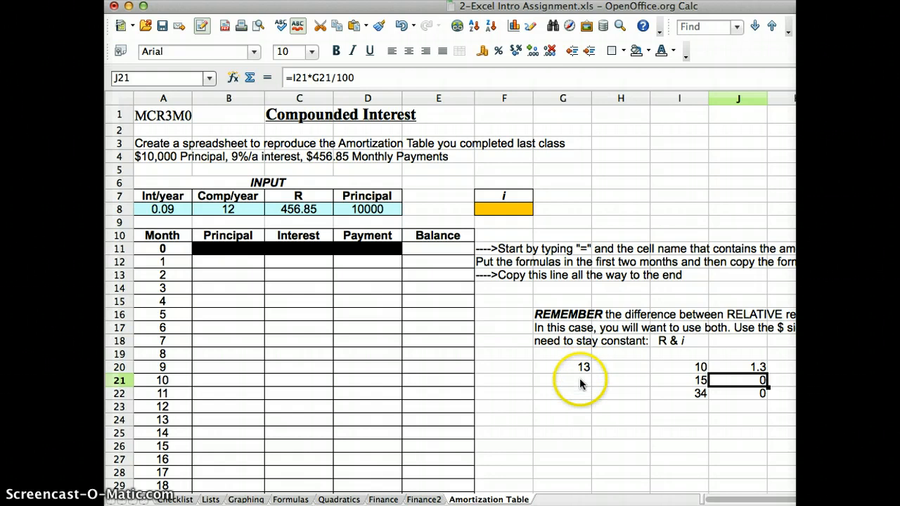
- Make the G20 reference absolute in cell J20 so the formula reads =I20*$G$20/100
{"action": "left_click", "coordinate": [747, 369]}
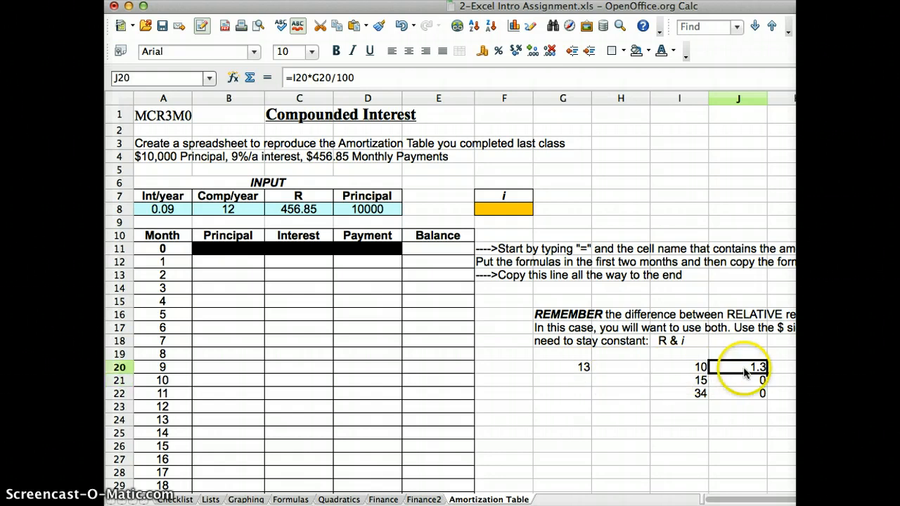
{"action": "left_click", "coordinate": [316, 78]}
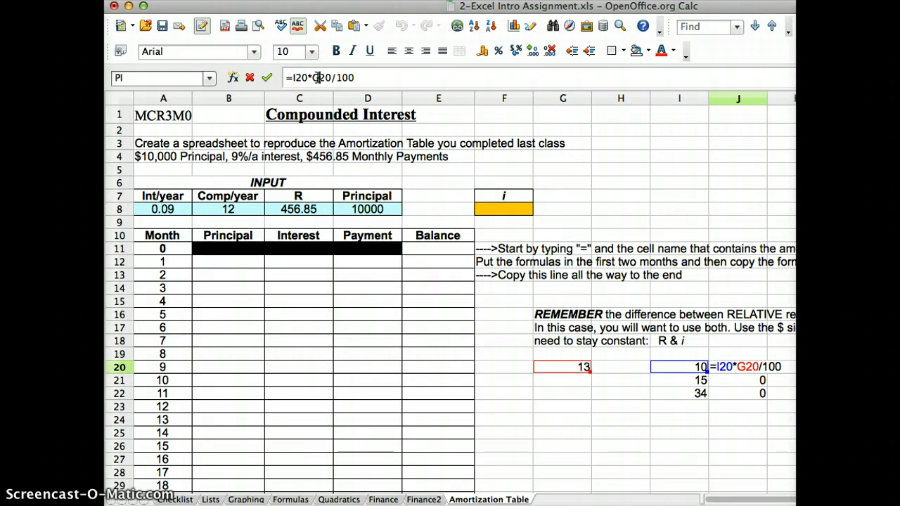
{"action": "key", "text": "Left"}
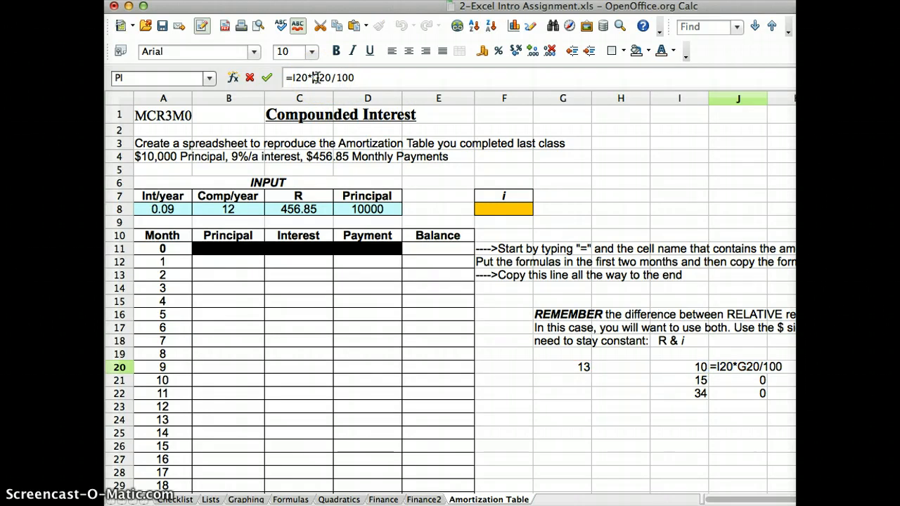
{"action": "type", "text": "$"}
{"action": "key", "text": "Right"}
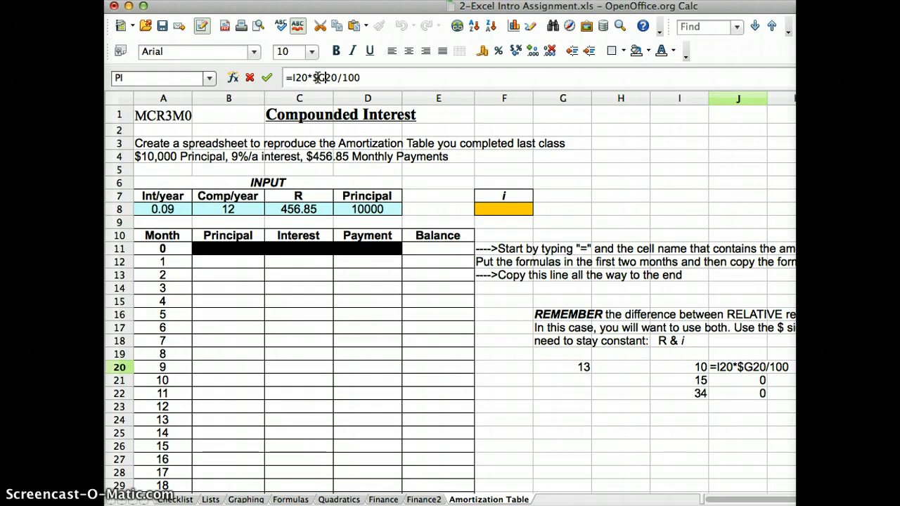
{"action": "type", "text": "$"}
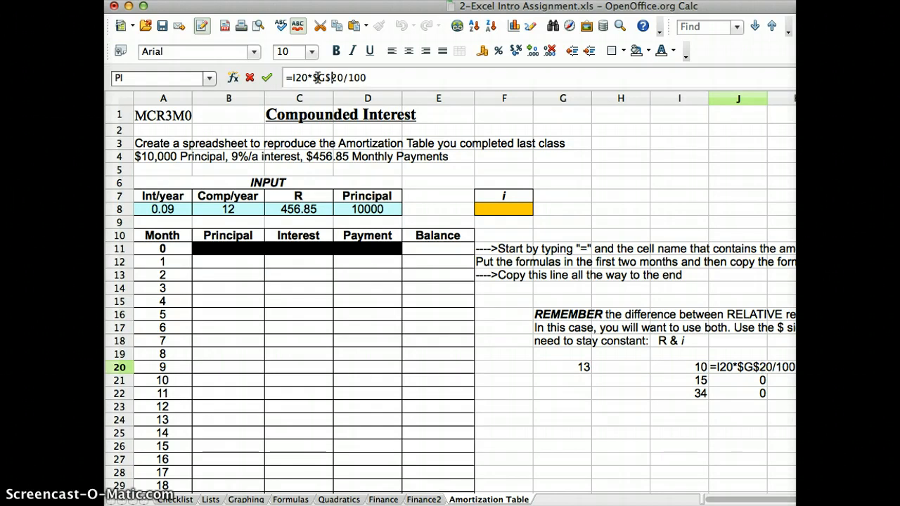
{"action": "key", "text": "Return"}
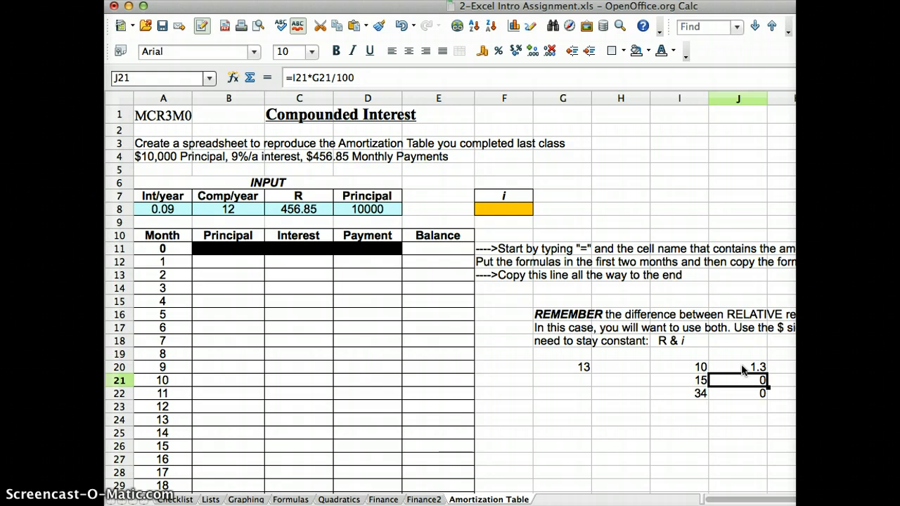
- Fill the absolute-reference formula from J20 down through J22 and check the copied formulas in J21 and J22
{"action": "left_click", "coordinate": [743, 371]}
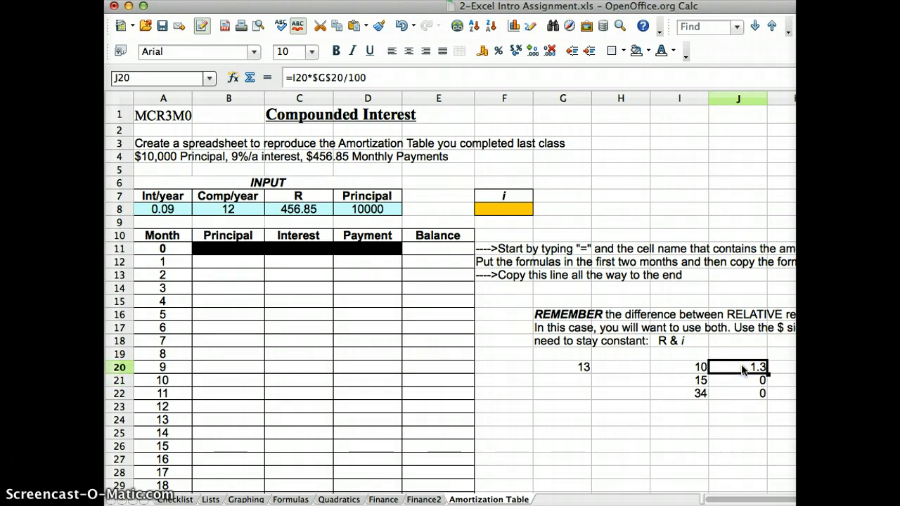
{"action": "left_click", "coordinate": [768, 373]}
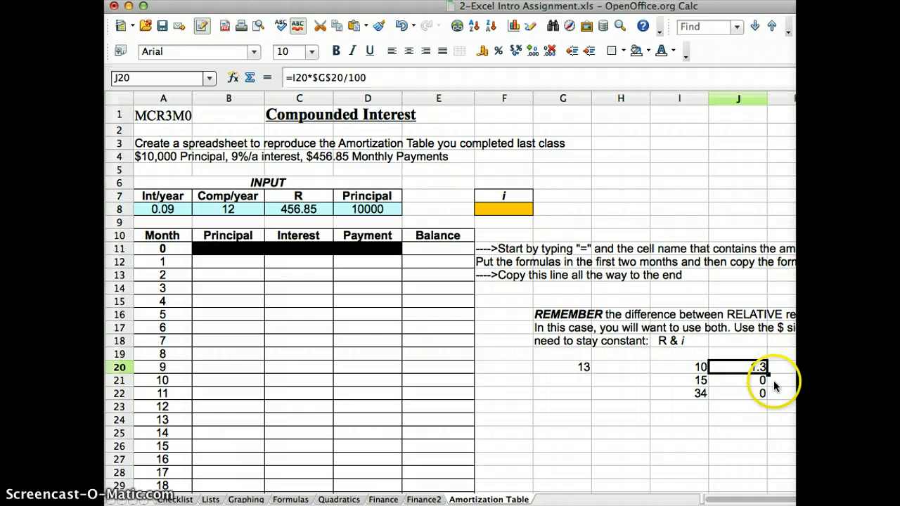
{"action": "left_click_drag", "start_coordinate": [768, 371], "coordinate": [770, 398]}
{"action": "left_click", "coordinate": [752, 380]}
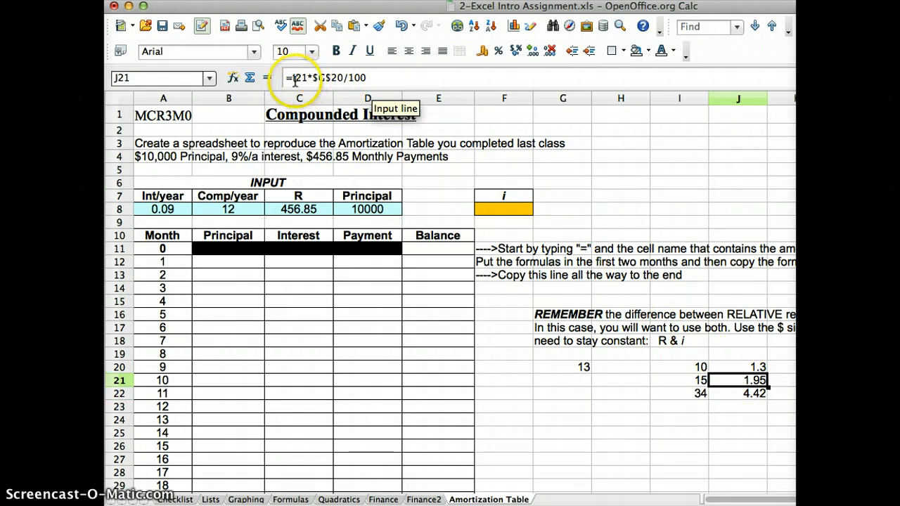
{"action": "left_click", "coordinate": [742, 394]}
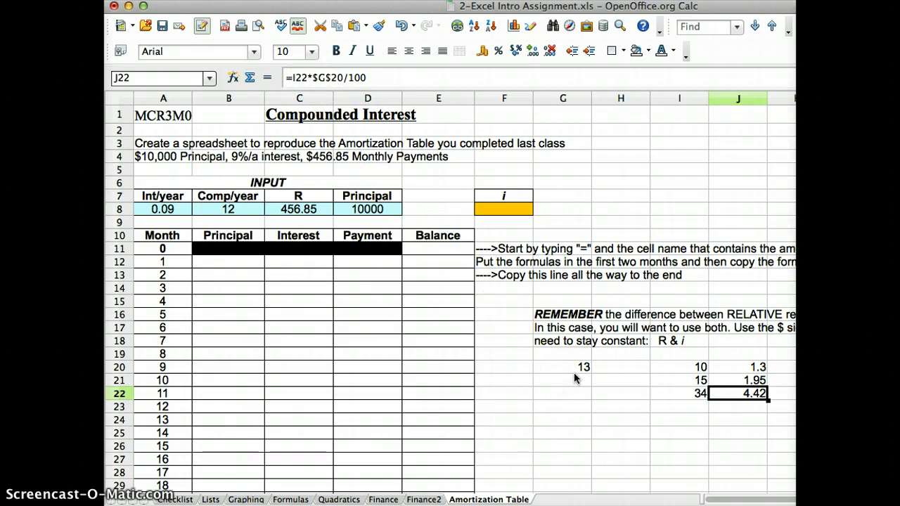
- Calculate the periodic interest rate i in cell F8 with the formula =A8/B8
{"action": "left_click", "coordinate": [506, 216]}
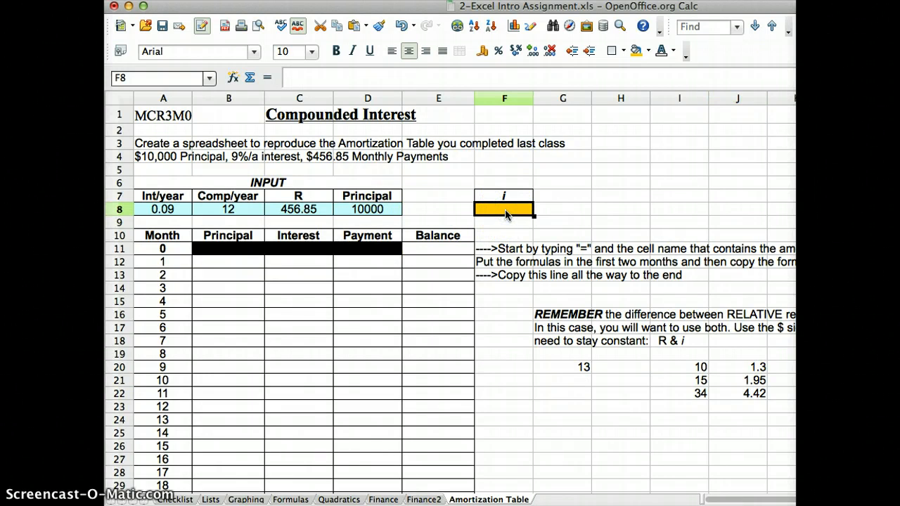
{"action": "type", "text": "="}
{"action": "key", "text": "Left"}
{"action": "key", "text": "Left"}
{"action": "key", "text": "Left"}
{"action": "key", "text": "Left"}
{"action": "key", "text": "Left"}
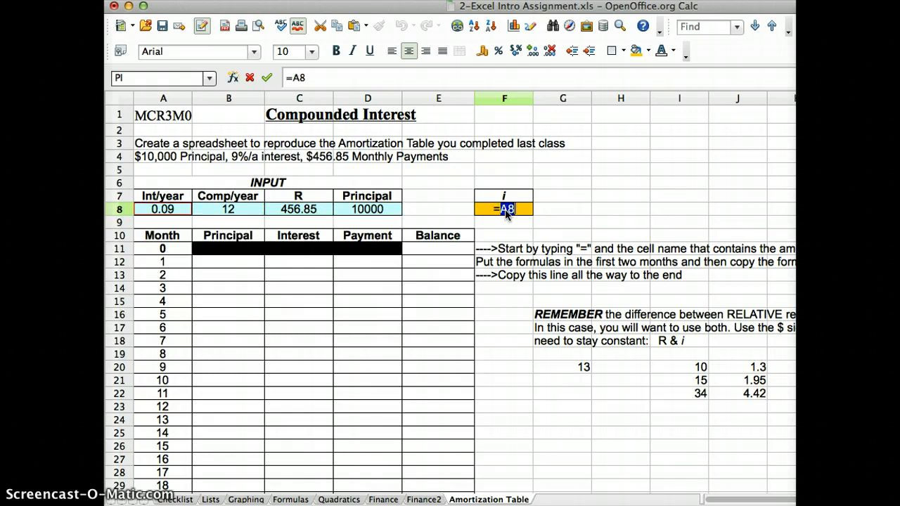
{"action": "type", "text": "/"}
{"action": "key", "text": "Left"}
{"action": "key", "text": "Left"}
{"action": "key", "text": "Left"}
{"action": "key", "text": "Left"}
{"action": "key", "text": "Left"}
{"action": "key", "text": "Right"}
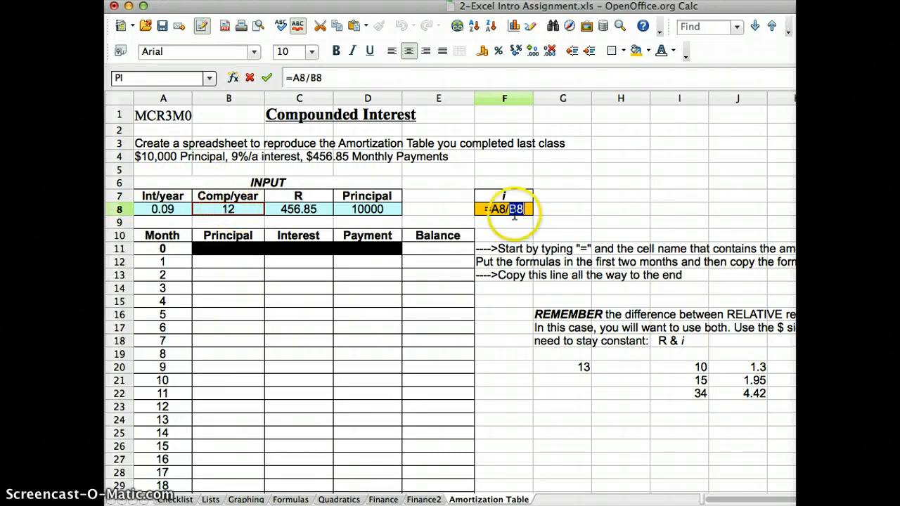
{"action": "key", "text": "Return"}
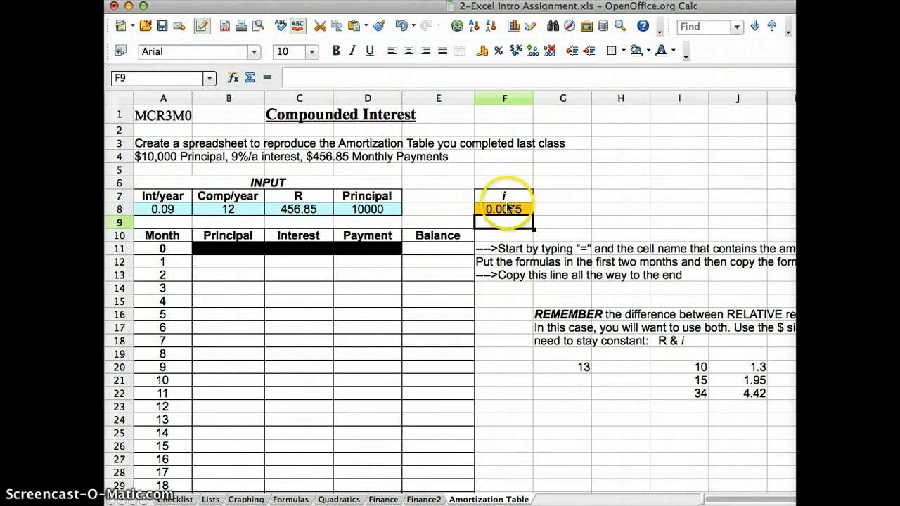
- Link the month 0 Balance in cell E11 to the input principal with =D8
{"action": "left_click", "coordinate": [435, 247]}
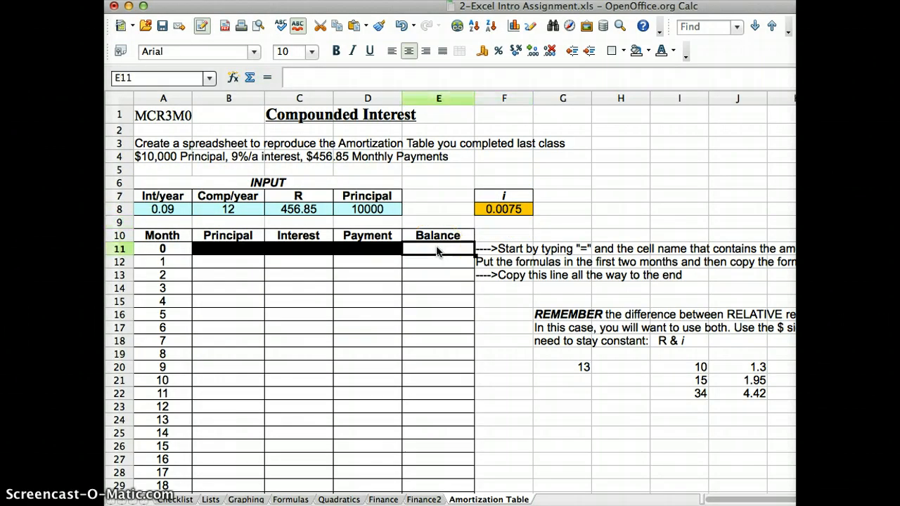
{"action": "type", "text": "="}
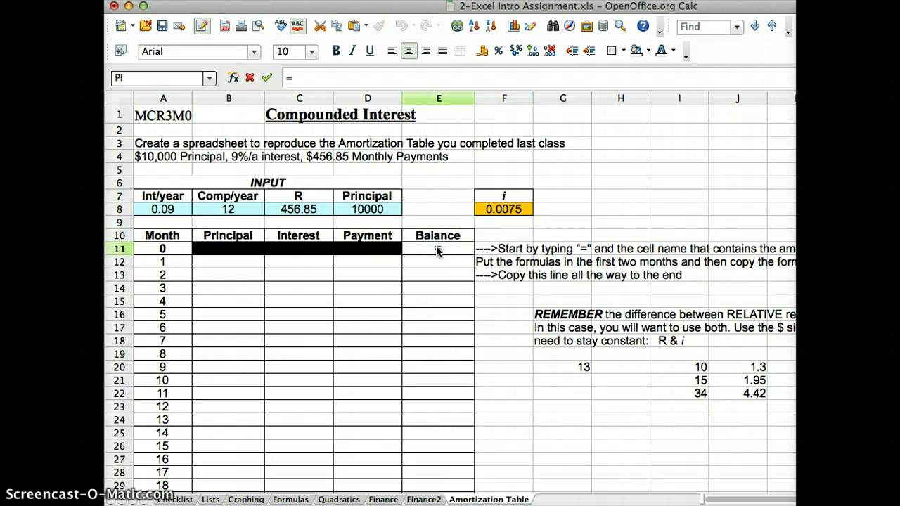
{"action": "left_click", "coordinate": [384, 210]}
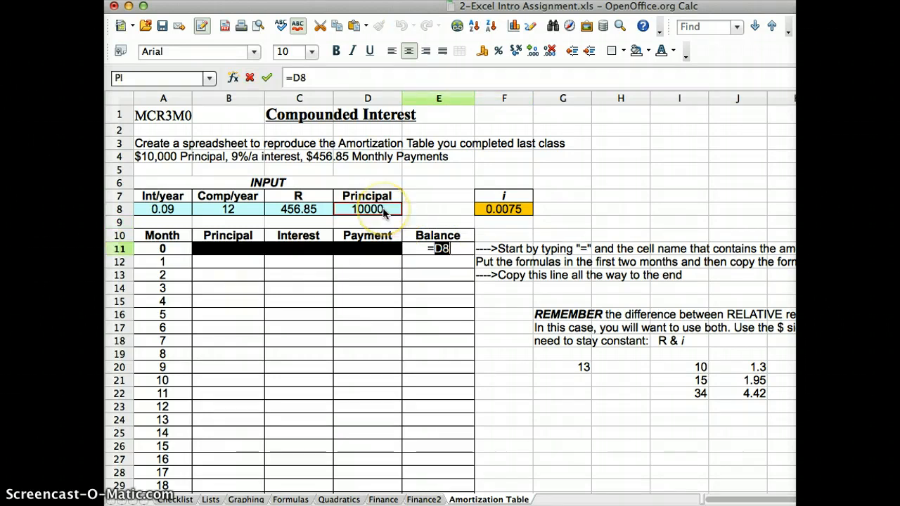
{"action": "key", "text": "Return"}
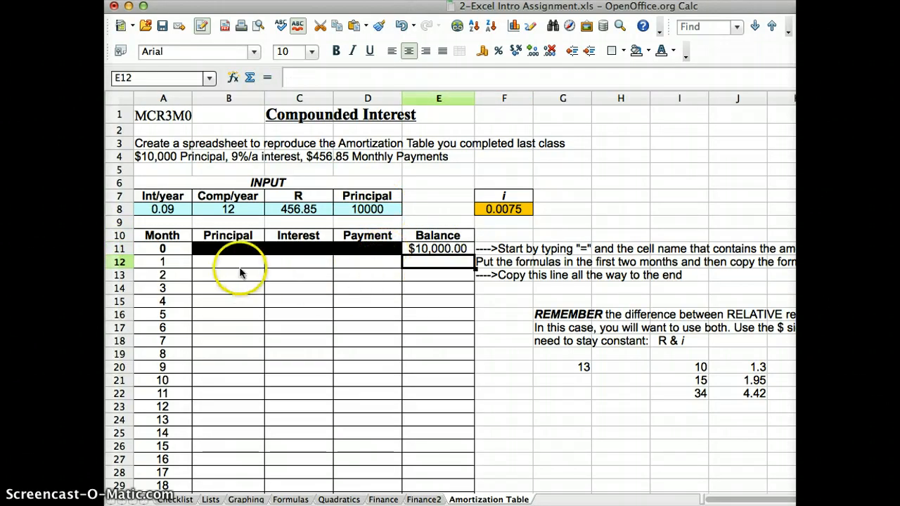
- Set the month 1 Principal in cell B12 to the previous balance with =E11
{"action": "left_click", "coordinate": [236, 266]}
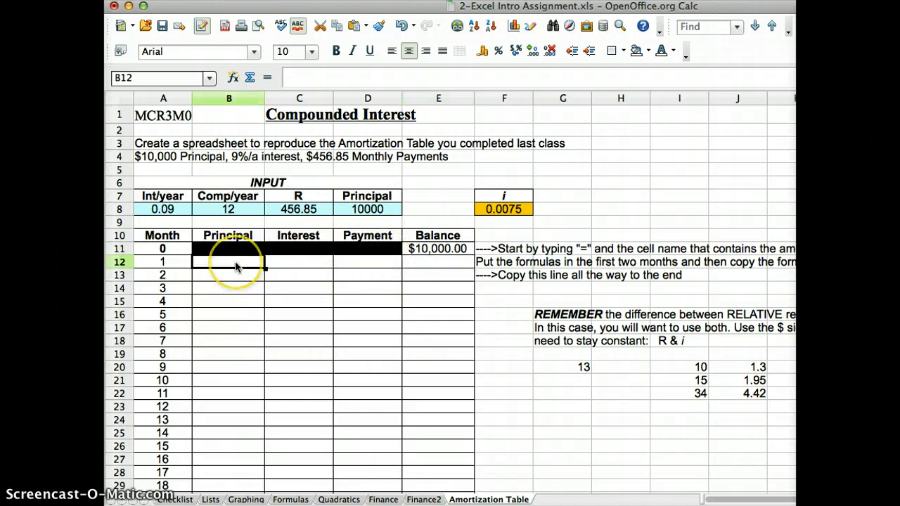
{"action": "type", "text": "="}
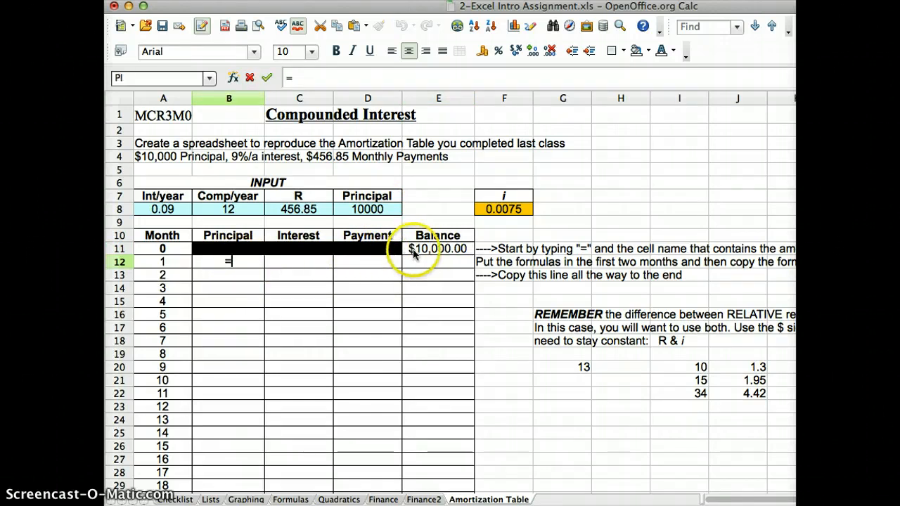
{"action": "left_click", "coordinate": [425, 251]}
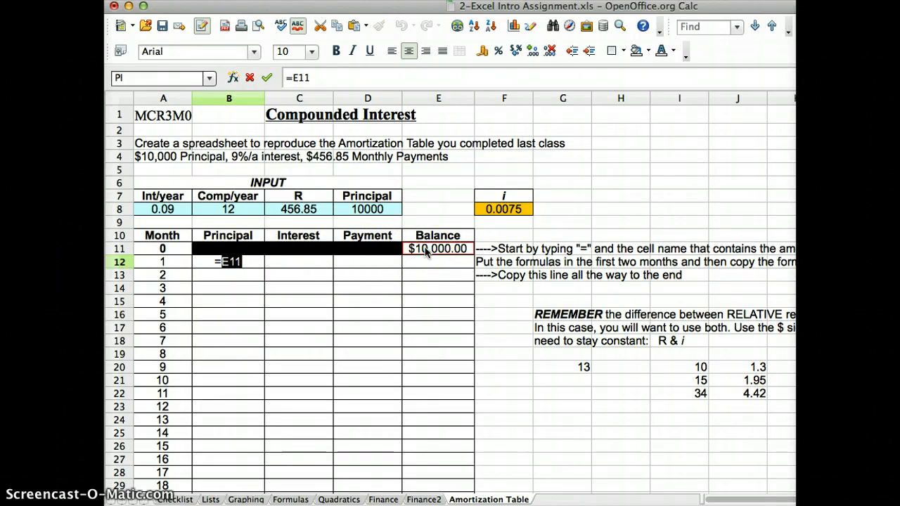
{"action": "key", "text": "Return"}
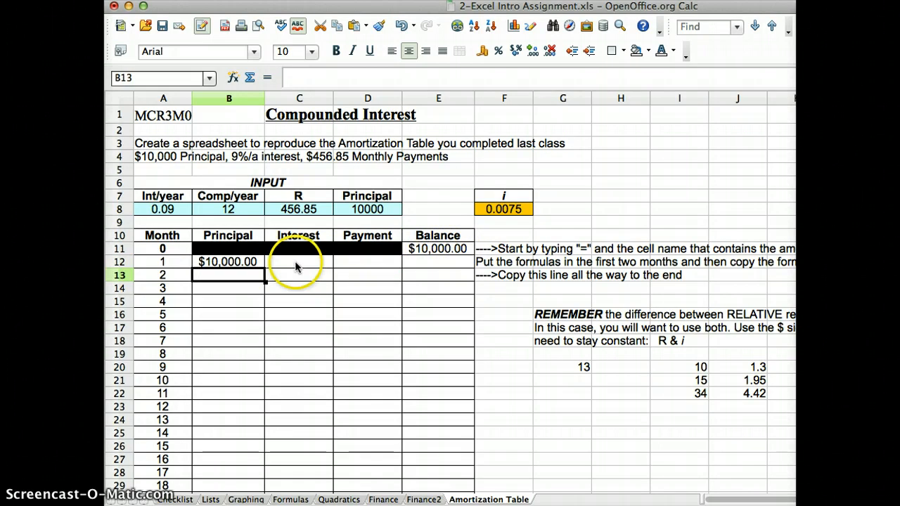
- Calculate the month 1 Interest in cell C12 with the formula =B12*F8
{"action": "left_click", "coordinate": [294, 262]}
{"action": "type", "text": "="}
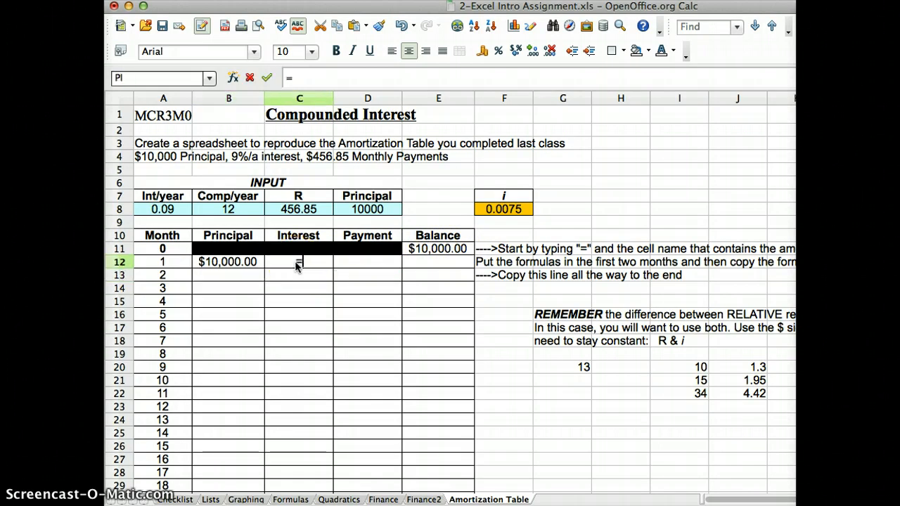
{"action": "left_click", "coordinate": [243, 263]}
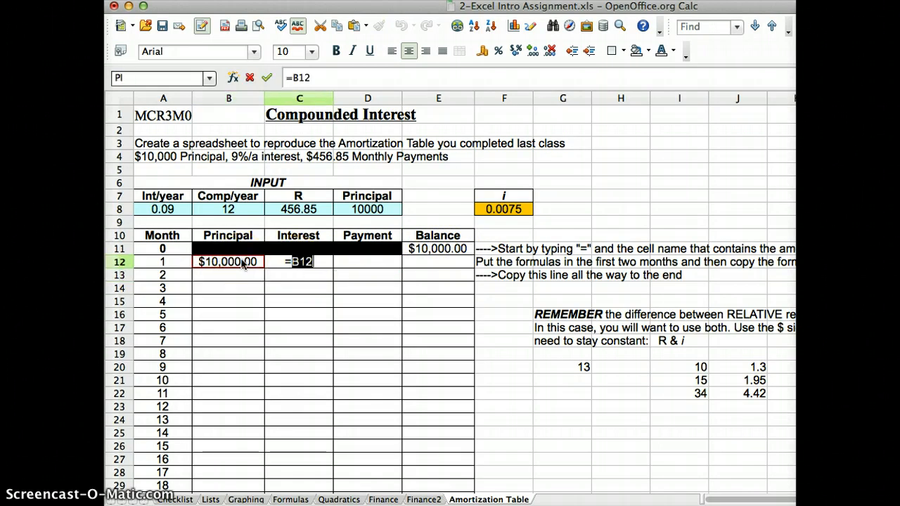
{"action": "type", "text": "*"}
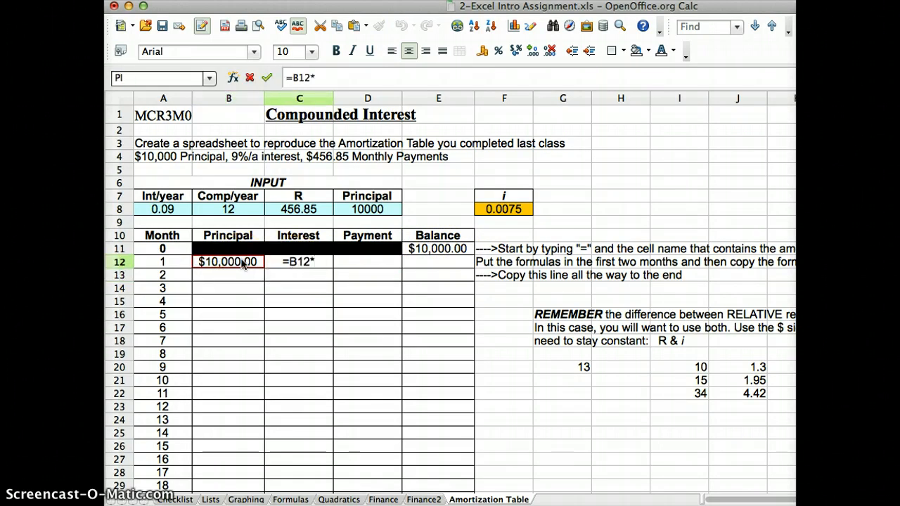
{"action": "left_click", "coordinate": [516, 210]}
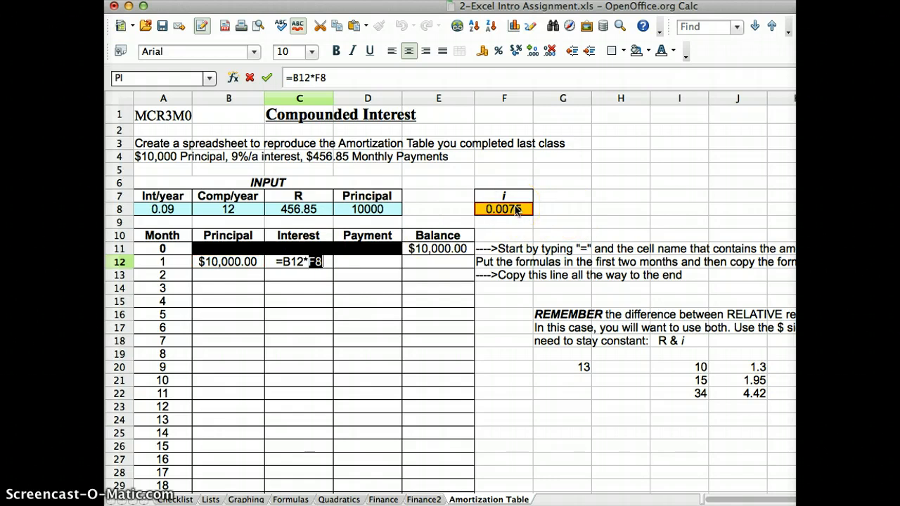
{"action": "key", "text": "Return"}
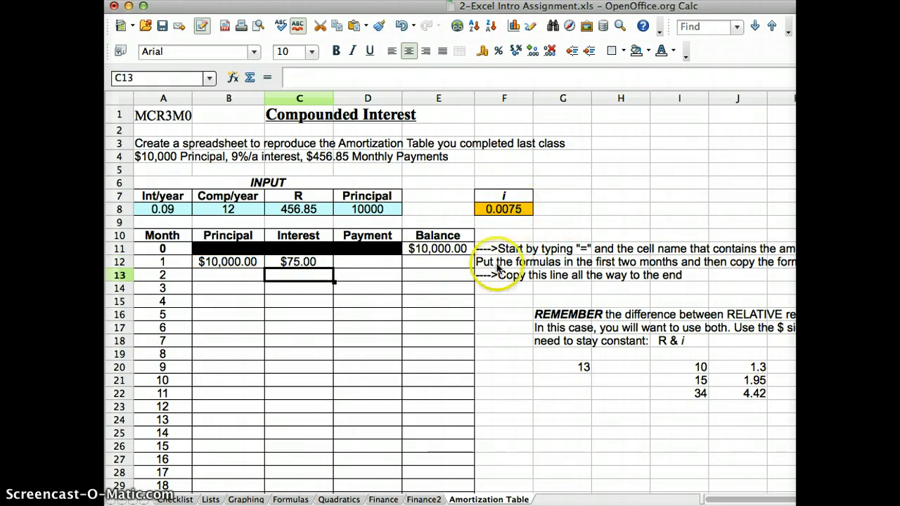
- Make the interest rate reference in cell C12 absolute so the formula reads =B12*$F$8
{"action": "left_click", "coordinate": [307, 265]}
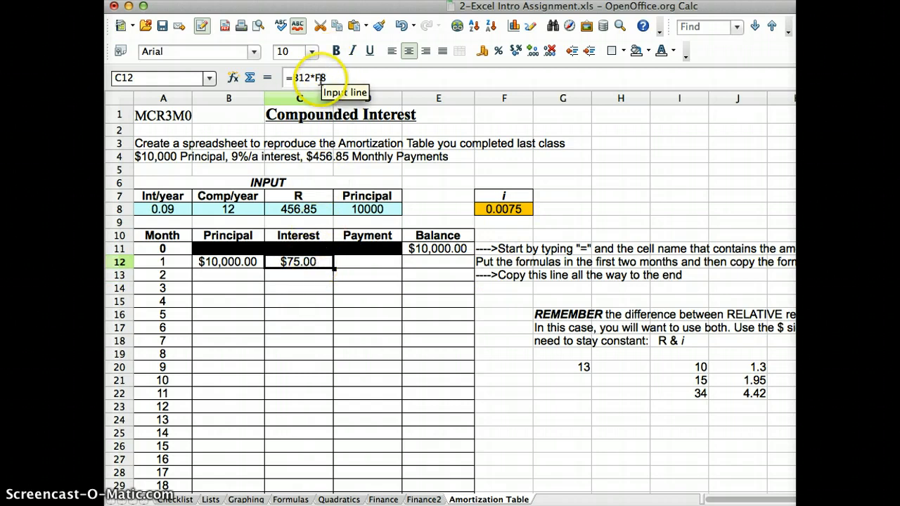
{"action": "left_click", "coordinate": [320, 78]}
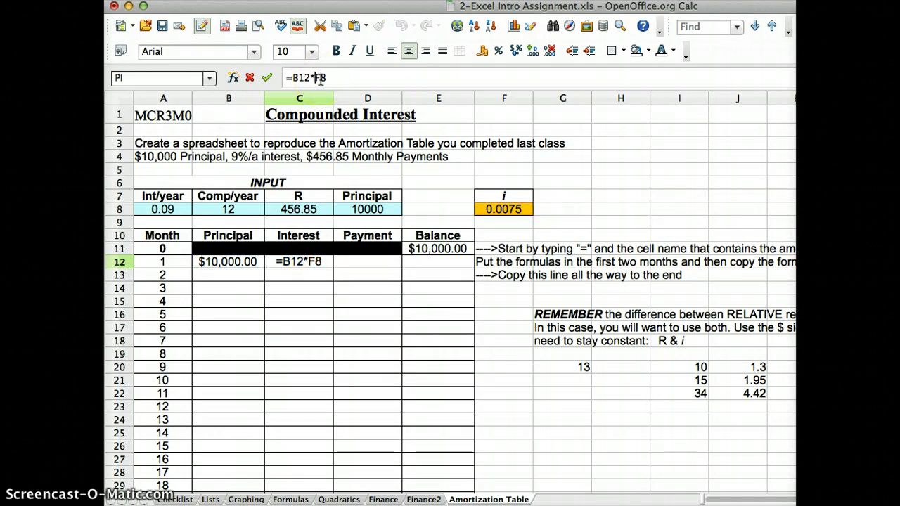
{"action": "type", "text": "$"}
{"action": "key", "text": "Right"}
{"action": "type", "text": "$"}
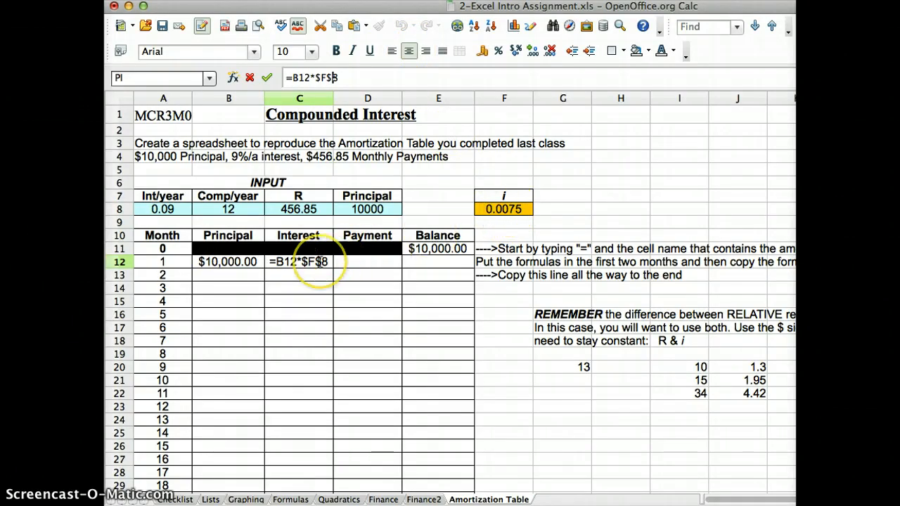
{"action": "key", "text": "Return"}
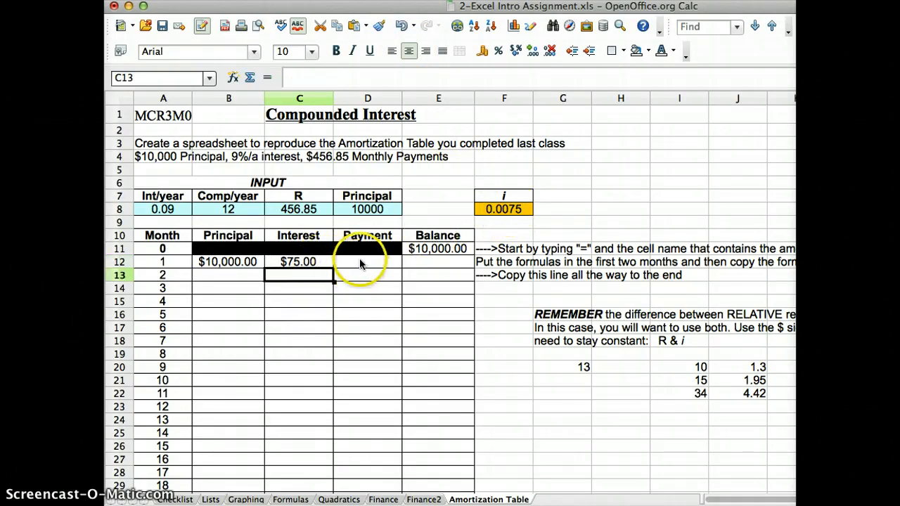
- Link the month 1 Payment in cell D12 to the input R with =C8
{"action": "left_click", "coordinate": [358, 265]}
{"action": "type", "text": "="}
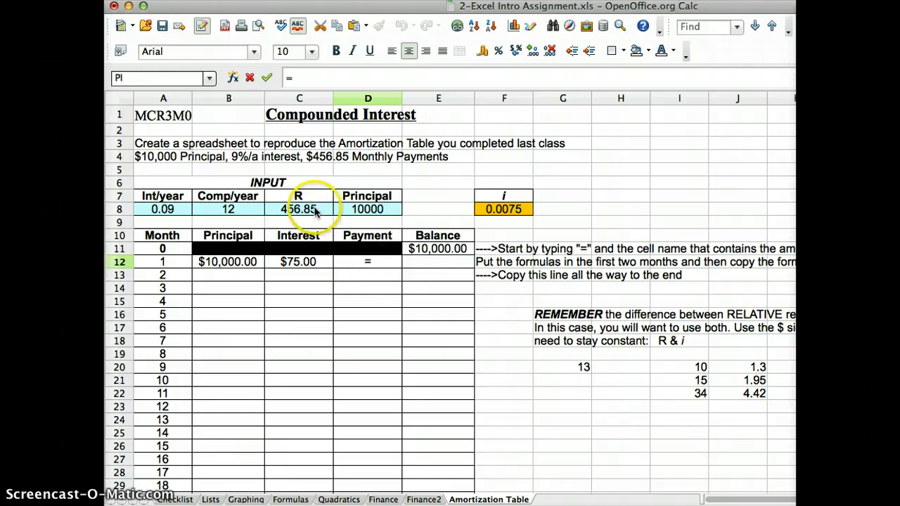
{"action": "left_click", "coordinate": [307, 210]}
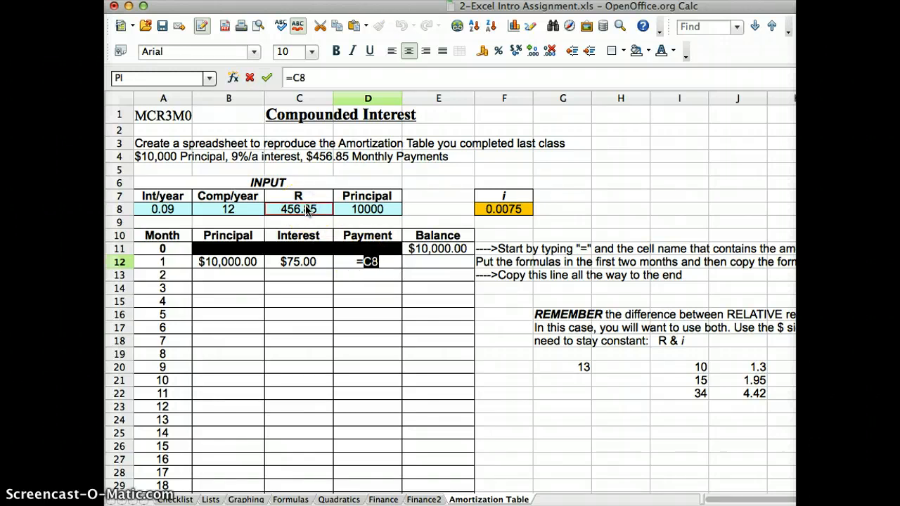
{"action": "key", "text": "Right"}
{"action": "key", "text": "Left"}
{"action": "key", "text": "Return"}
- Make the R reference in Payment cell D12 absolute as =$C$8 and check the source cell C8
{"action": "key", "text": "Up"}
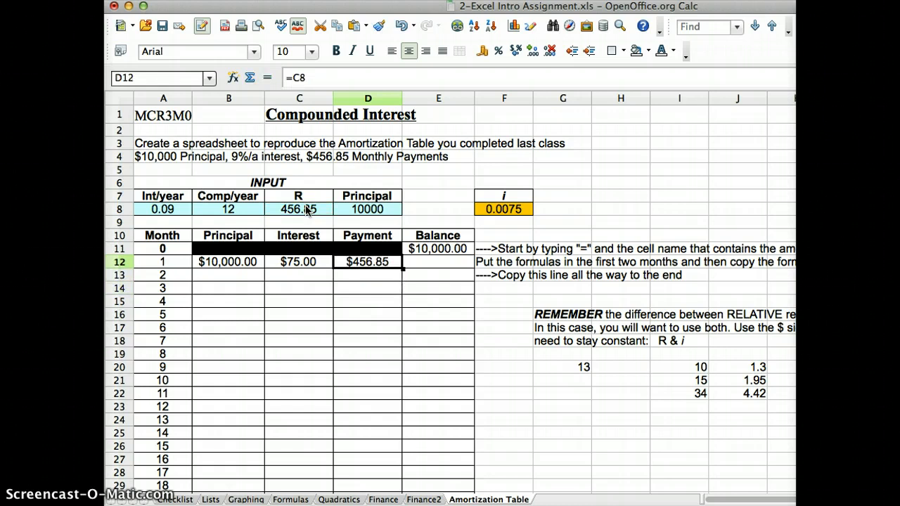
{"action": "key", "text": "F2"}
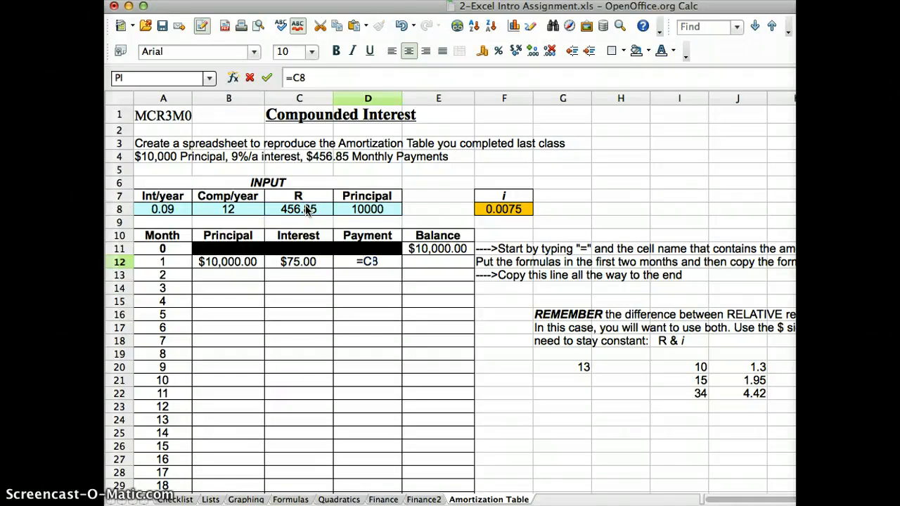
{"action": "type", "text": "$"}
{"action": "key", "text": "Right"}
{"action": "type", "text": "$"}
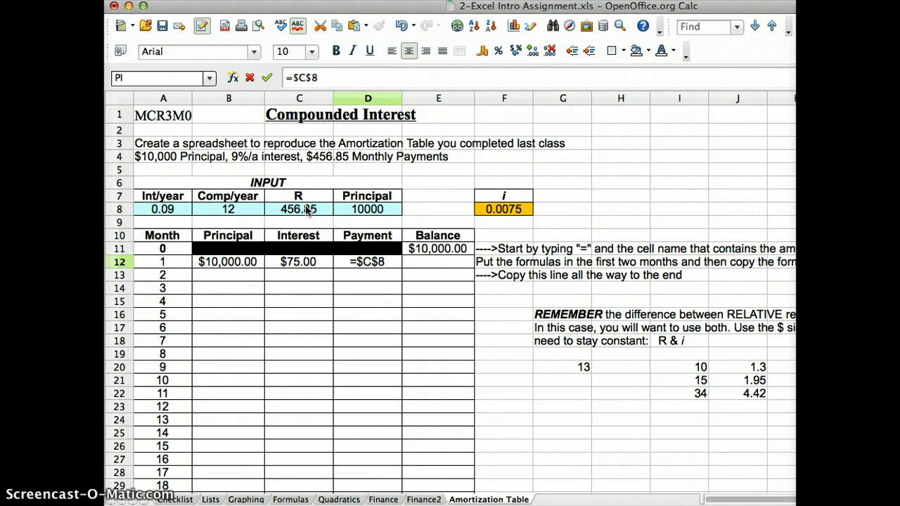
{"action": "key", "text": "Return"}
{"action": "key", "text": "Up"}
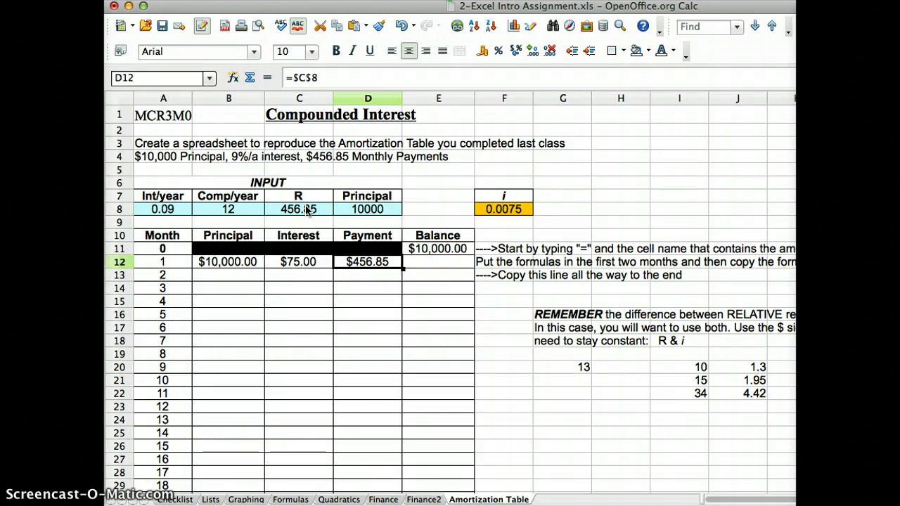
{"action": "key", "text": "Left"}
{"action": "key", "text": "Up"}
{"action": "key", "text": "Up"}
{"action": "key", "text": "Up"}
{"action": "key", "text": "Up"}
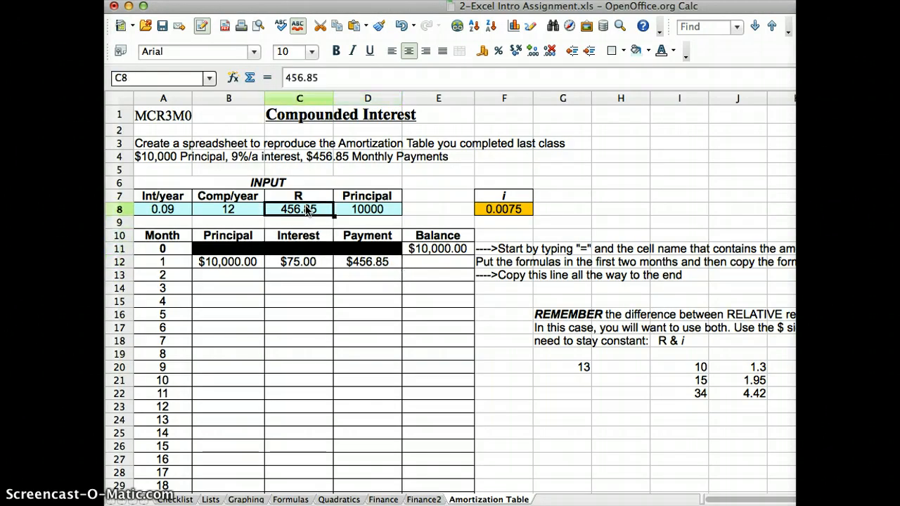
- Calculate the month 1 Balance in cell E12 as principal plus interest minus payment with =B12+C12-D12
{"action": "key", "text": "Down"}
{"action": "key", "text": "Down"}
{"action": "key", "text": "Down"}
{"action": "key", "text": "Down"}
{"action": "key", "text": "Right"}
{"action": "key", "text": "Right"}
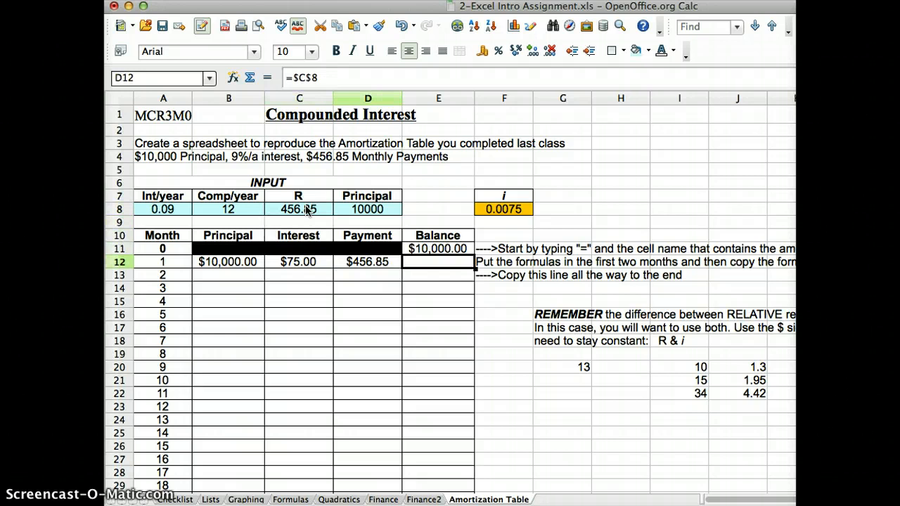
{"action": "type", "text": "="}
{"action": "key", "text": "Left"}
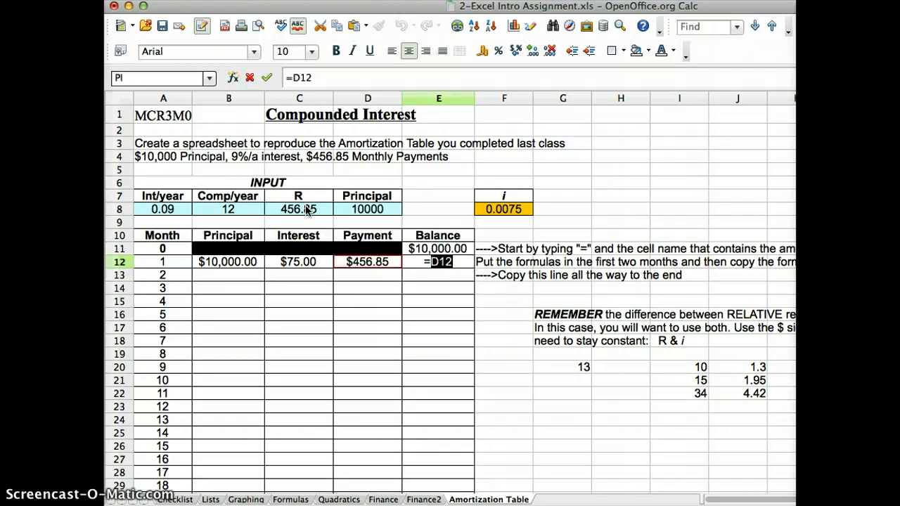
{"action": "key", "text": "Left"}
{"action": "key", "text": "Left"}
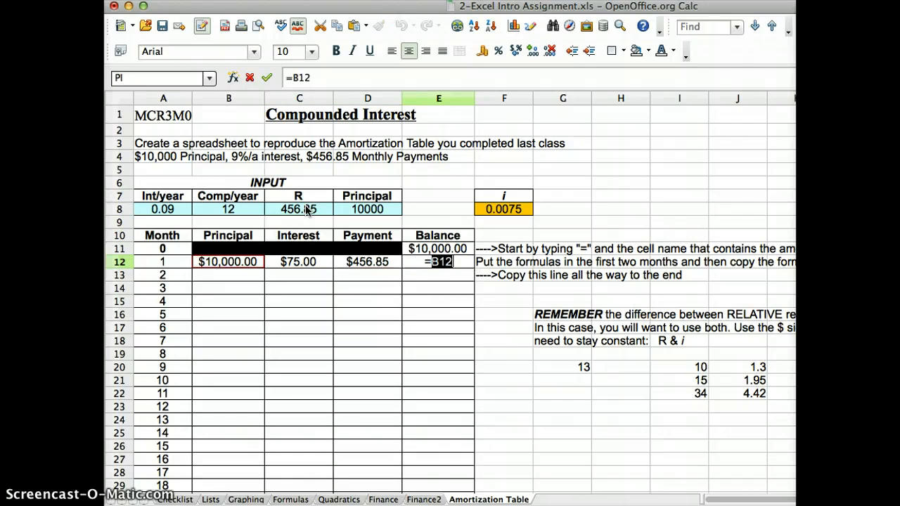
{"action": "type", "text": "+"}
{"action": "key", "text": "Left"}
{"action": "key", "text": "Left"}
{"action": "key", "text": "Left"}
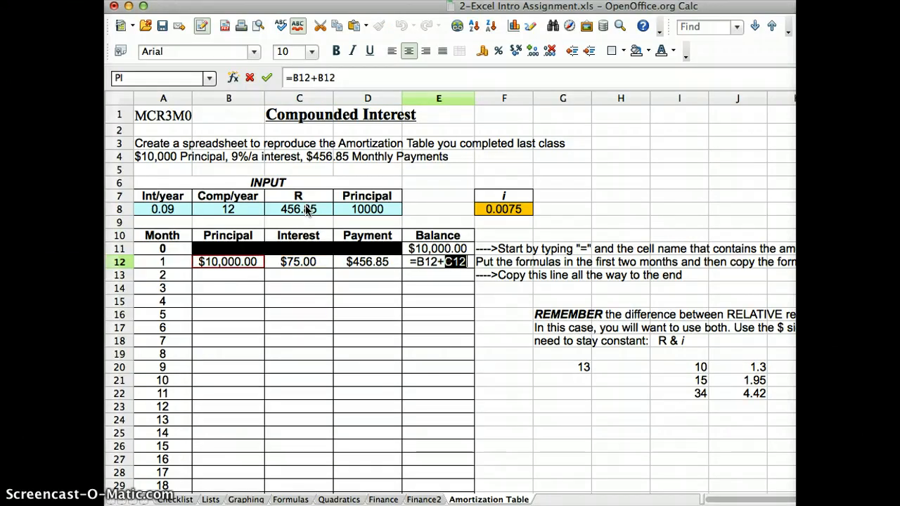
{"action": "key", "text": "Right"}
{"action": "type", "text": "-"}
{"action": "key", "text": "Left"}
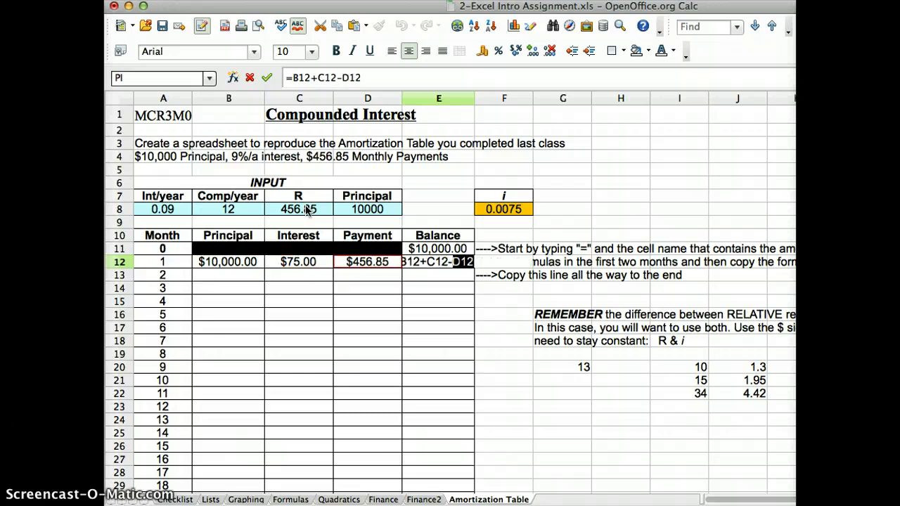
{"action": "key", "text": "Return"}
- Fill the month 1 formulas in B12:E12 down through month 24 in row 35 and review the filled table
{"action": "key", "text": "Left"}
{"action": "key", "text": "Left"}
{"action": "key", "text": "Up"}
{"action": "key", "text": "Left"}
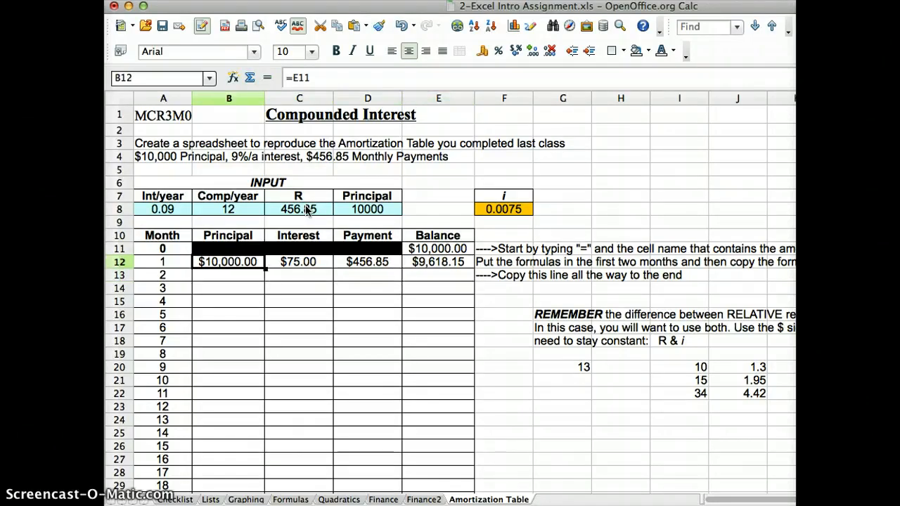
{"action": "key", "text": "shift+Right"}
{"action": "key", "text": "shift+Right"}
{"action": "key", "text": "shift+Right"}
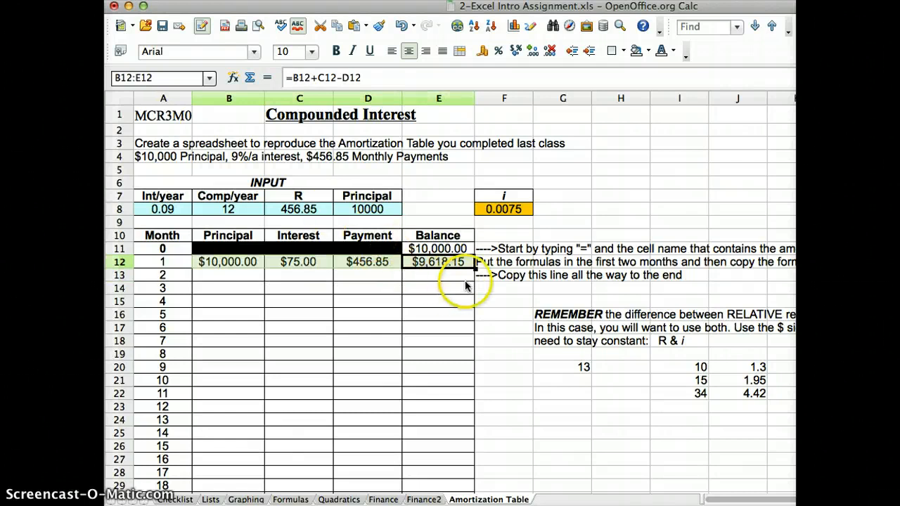
{"action": "left_click_drag", "start_coordinate": [474, 268], "coordinate": [463, 288]}
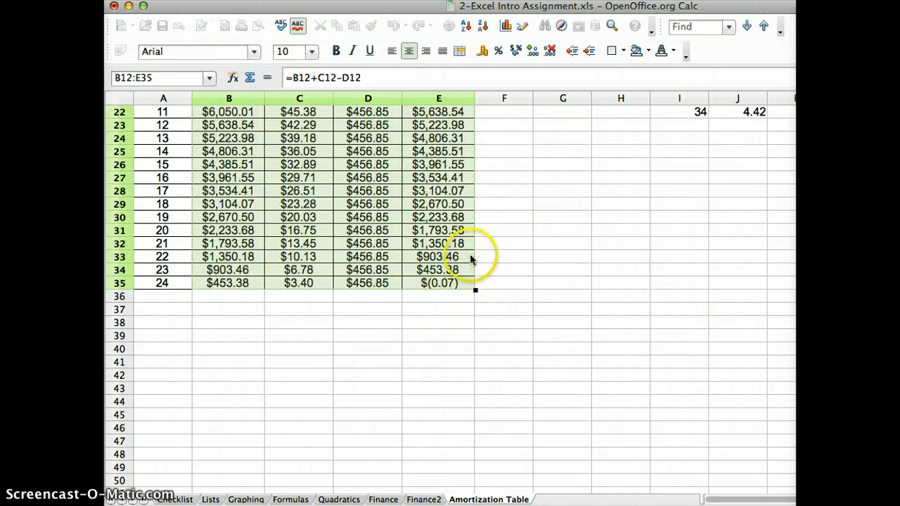
{"action": "scroll", "coordinate": [471, 248], "scroll_direction": "up", "scroll_amount": 2}
{"action": "scroll", "coordinate": [470, 243], "scroll_direction": "up", "scroll_amount": 3}
{"action": "scroll", "coordinate": [470, 243], "scroll_direction": "down", "scroll_amount": 1}
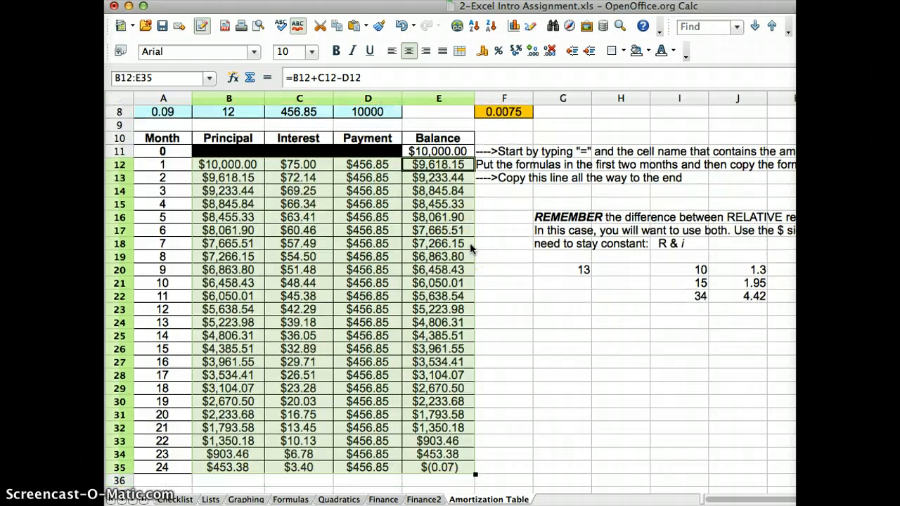
{"action": "scroll", "coordinate": [469, 242], "scroll_direction": "up", "scroll_amount": 1}
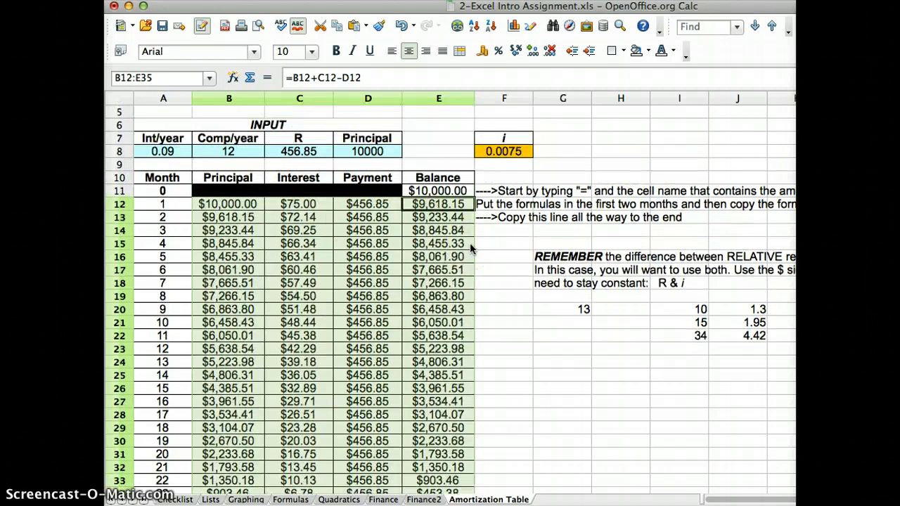
{"action": "scroll", "coordinate": [471, 247], "scroll_direction": "up", "scroll_amount": 2}
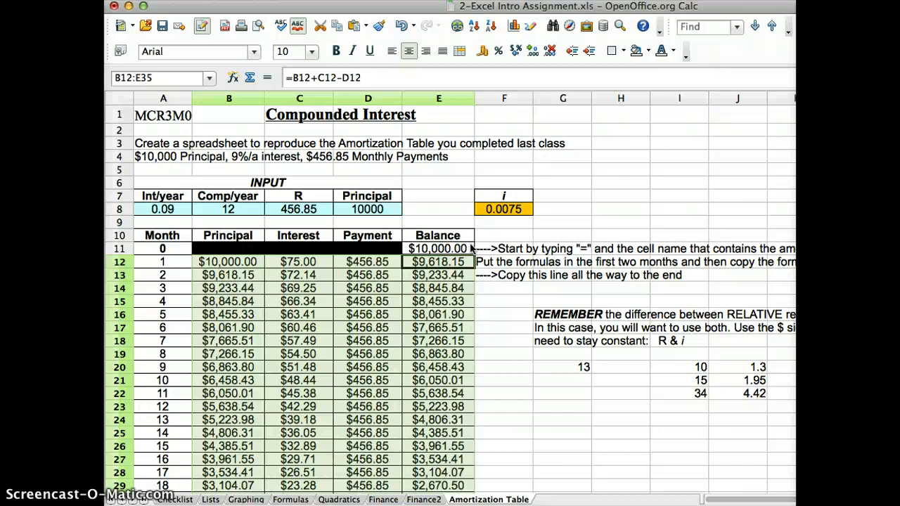